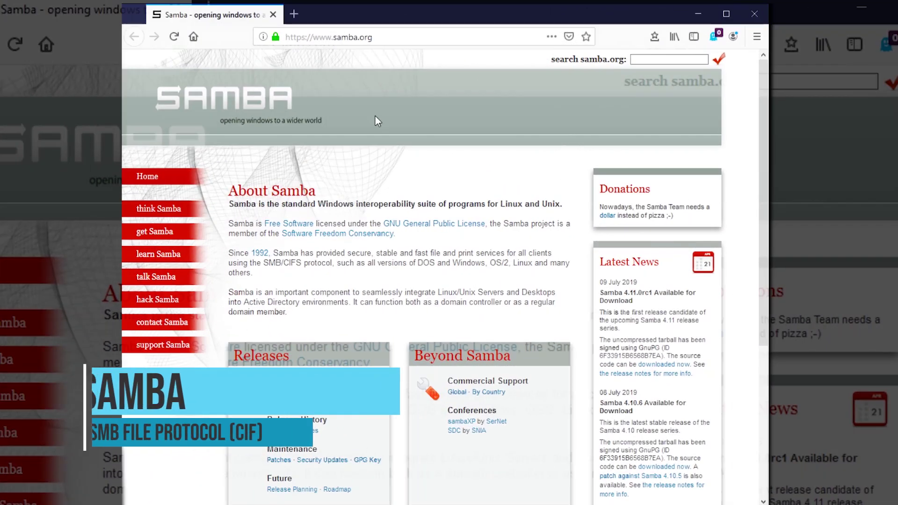
Step: Run sudo apt-get update, then install samba and samba-common-bin with apt-get
{"action": "scroll", "coordinate": [375, 121], "scroll_direction": "down", "scroll_amount": 4}
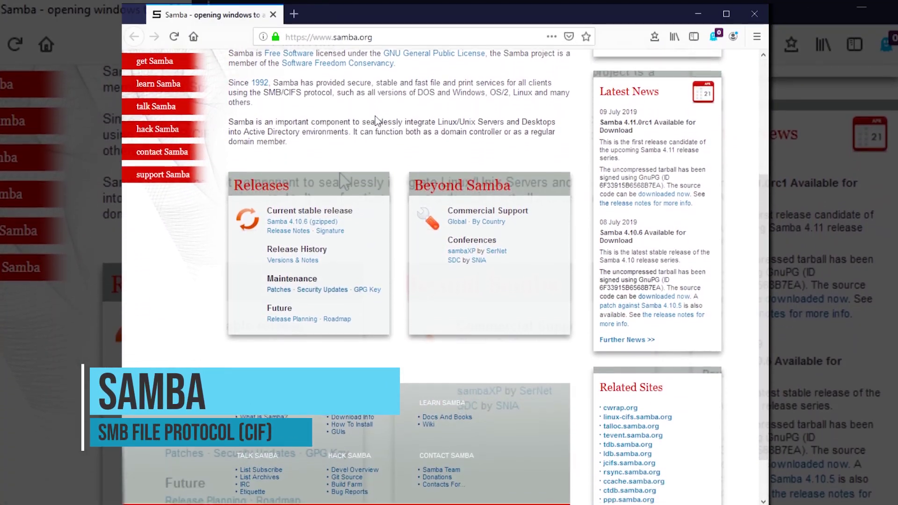
{"action": "scroll", "coordinate": [375, 117], "scroll_direction": "down", "scroll_amount": 2}
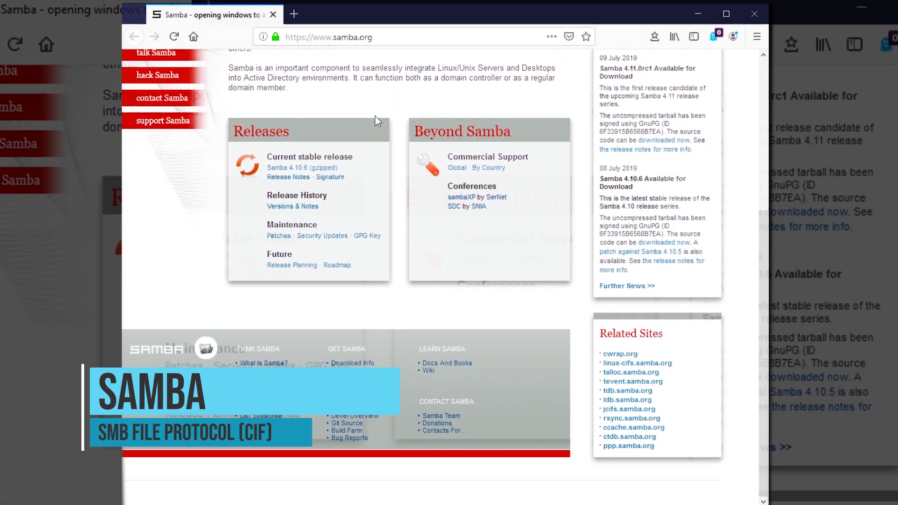
{"action": "scroll", "coordinate": [375, 120], "scroll_direction": "up", "scroll_amount": 5}
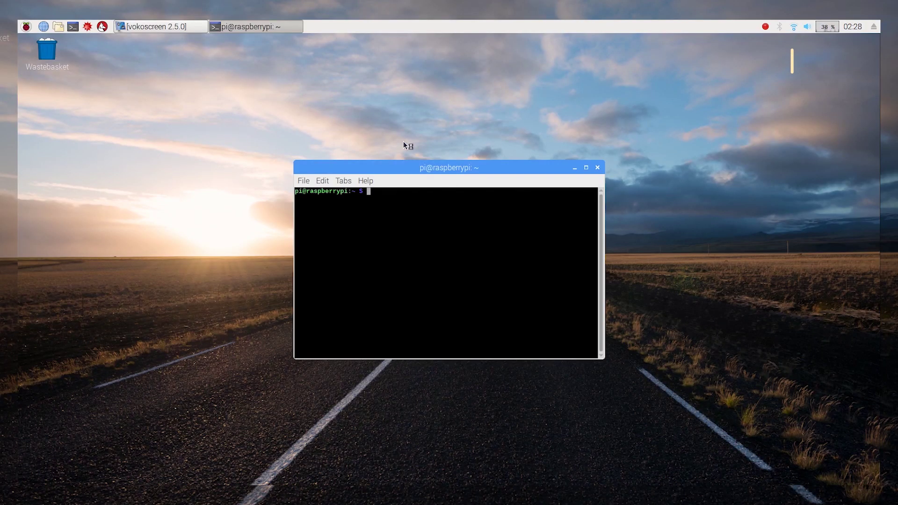
{"action": "type", "text": "sudo apt-get update"}
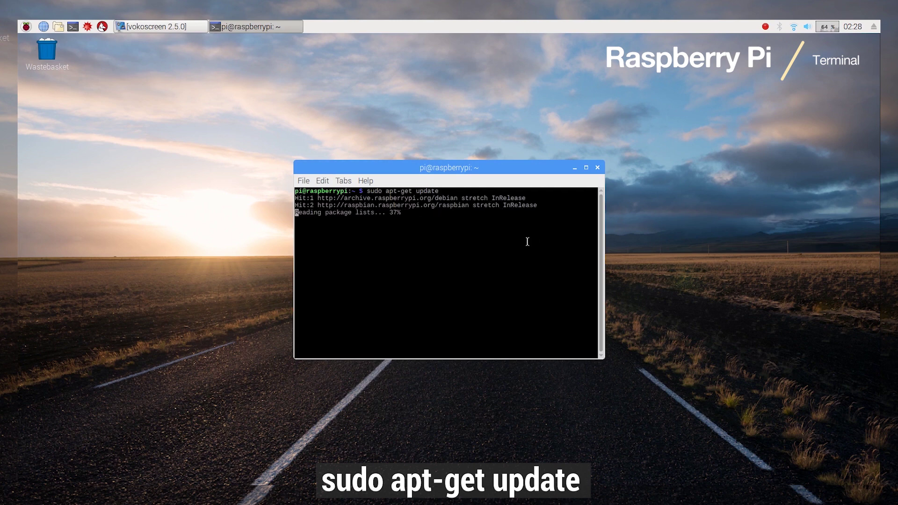
{"action": "type", "text": "sudo apt-ge"}
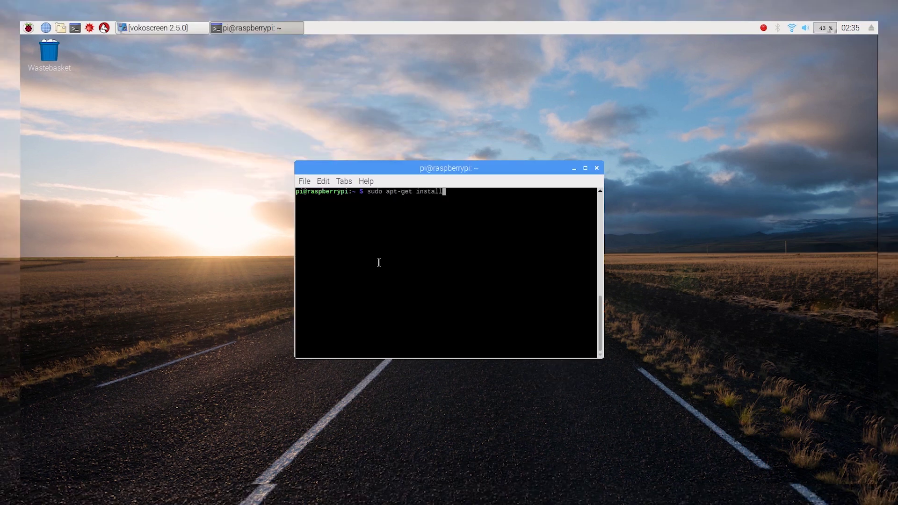
{"action": "type", "text": "ommon-bin"}
{"action": "key", "text": "Return"}
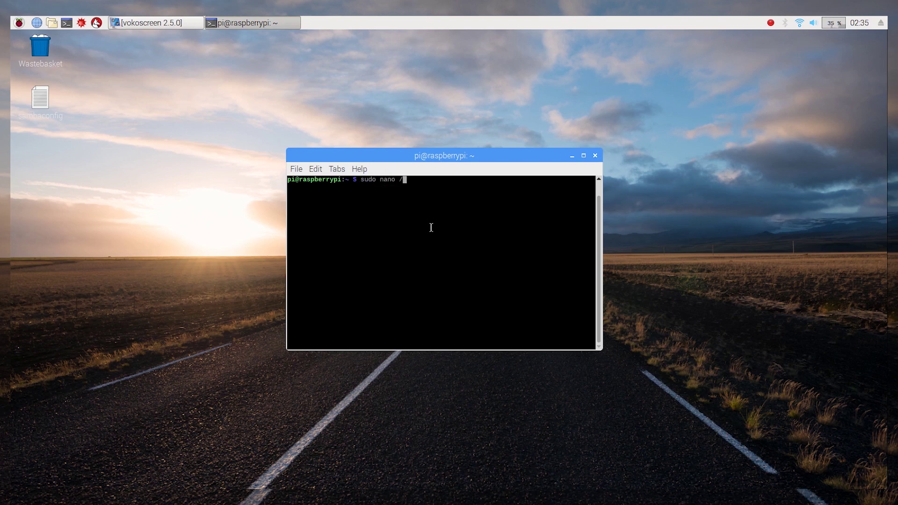
Step: Open /etc/samba/smb.conf in nano with sudo and scroll to its end
{"action": "type", "text": "/samba/smb.conf"}
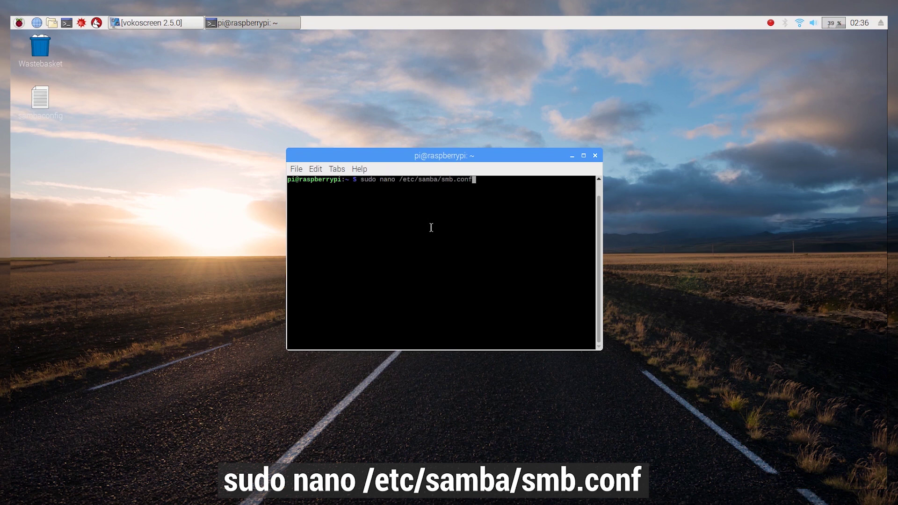
{"action": "key", "text": "Return"}
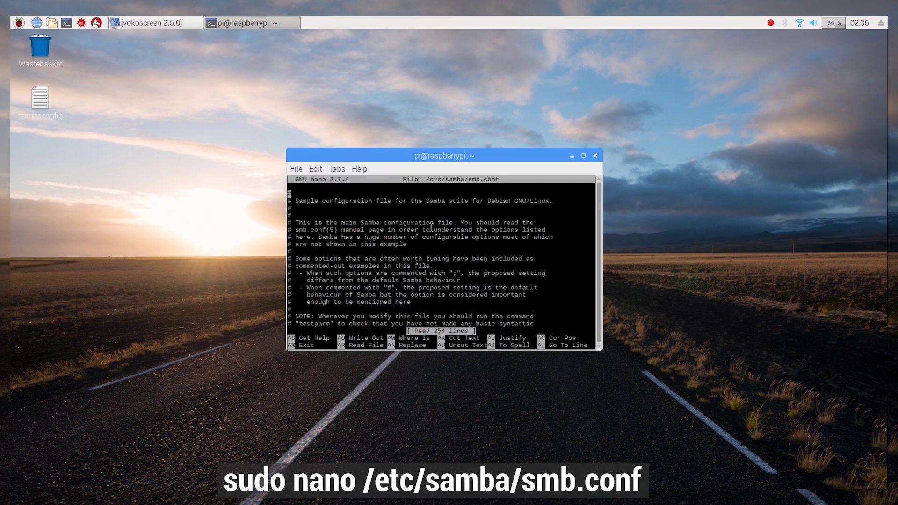
{"action": "scroll", "coordinate": [332, 218], "scroll_direction": "down", "scroll_amount": 20}
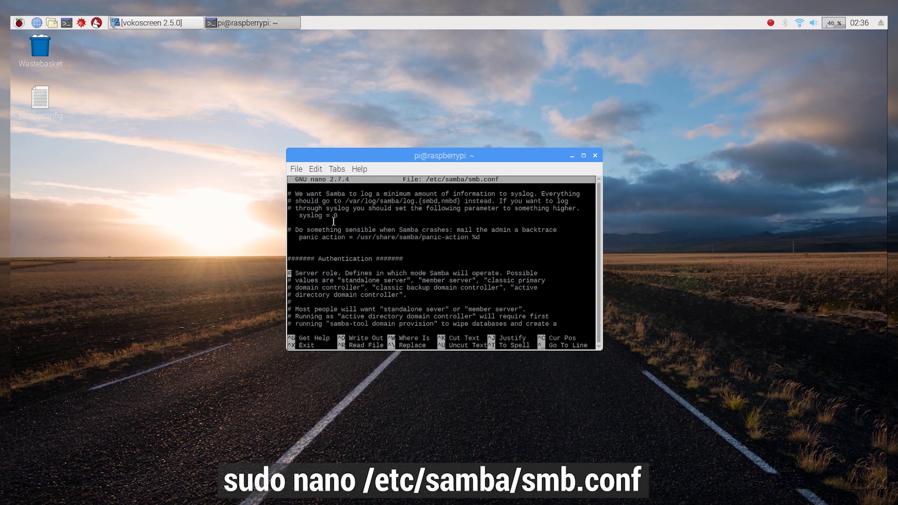
{"action": "scroll", "coordinate": [332, 223], "scroll_direction": "down", "scroll_amount": 20}
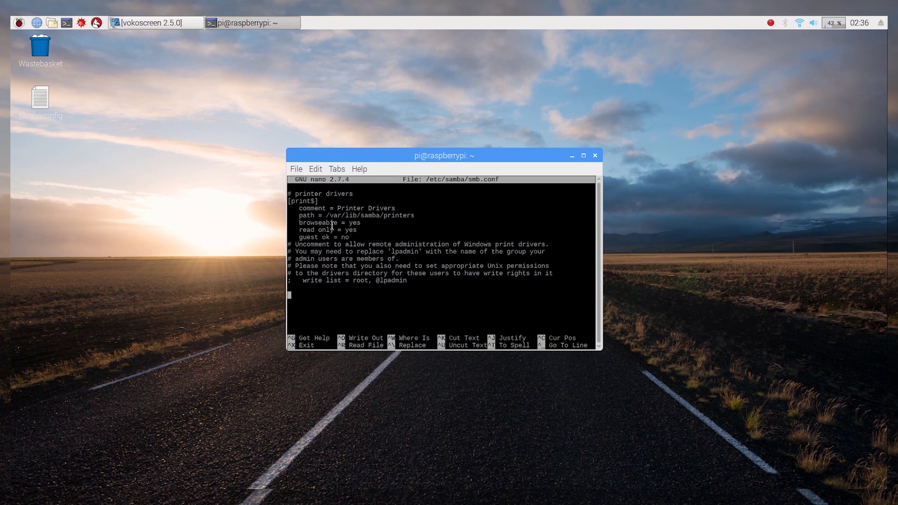
Step: Open the sambaconfig file beside the terminal and review the [dialpixelshare] name and /media/pi/ path
{"action": "double_click", "coordinate": [50, 112]}
{"action": "left_click_drag", "start_coordinate": [681, 286], "coordinate": [661, 170]}
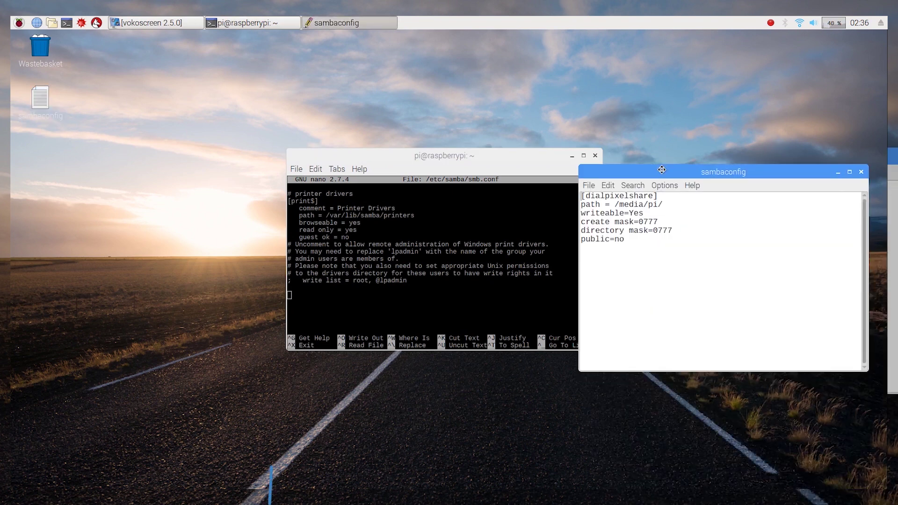
{"action": "triple_click", "coordinate": [586, 196]}
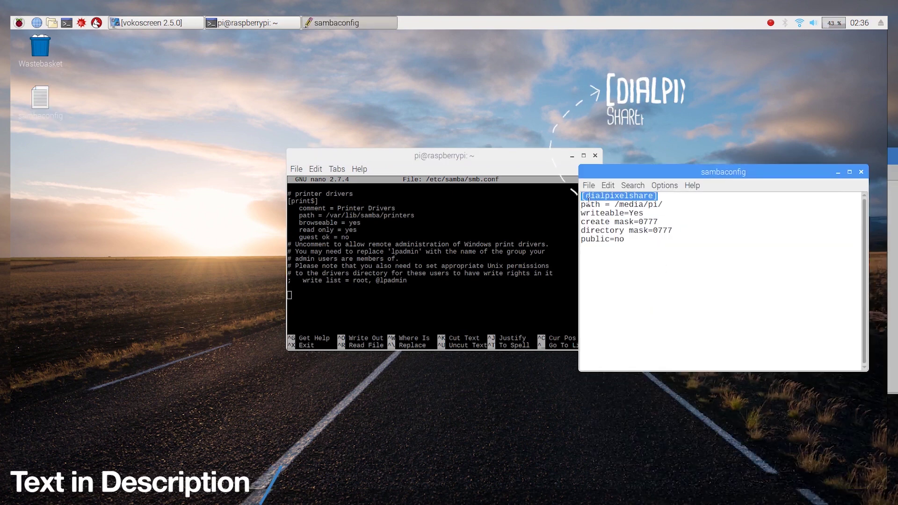
{"action": "left_click", "coordinate": [668, 205]}
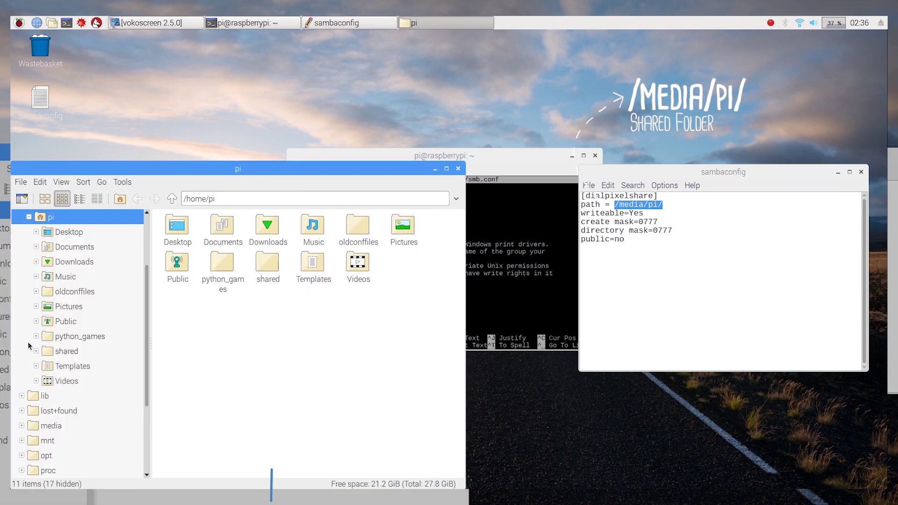
Step: Check the /media/pi folder in File Manager, then close it
{"action": "left_click", "coordinate": [49, 425]}
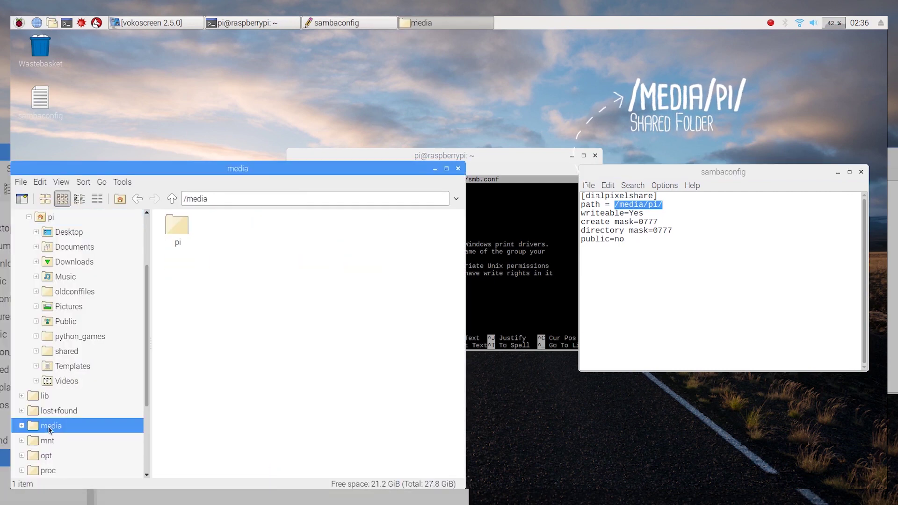
{"action": "double_click", "coordinate": [181, 231]}
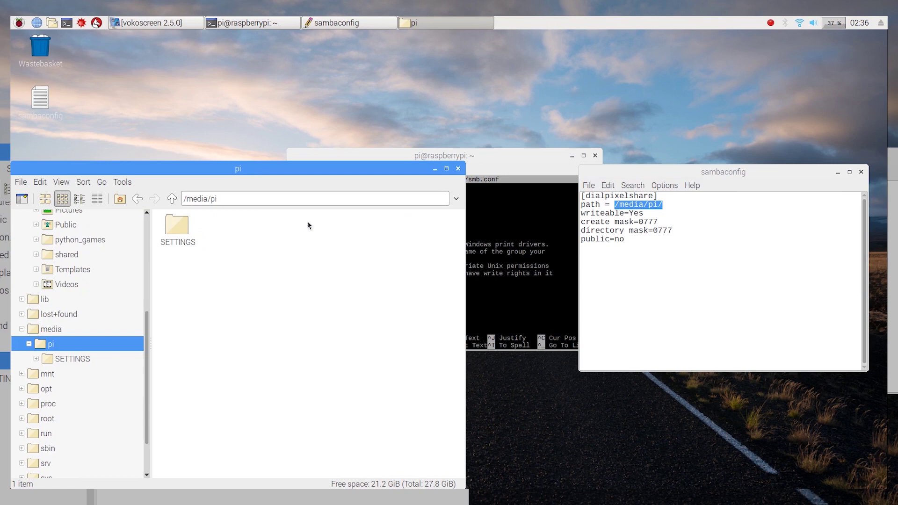
{"action": "left_click", "coordinate": [458, 169]}
Step: Copy the [dialpixelshare] share definition into the end of smb.conf, save it, and close sambaconfig
{"action": "left_click_drag", "start_coordinate": [591, 231], "coordinate": [581, 195]}
{"action": "right_click", "coordinate": [626, 223]}
{"action": "left_click", "coordinate": [644, 238]}
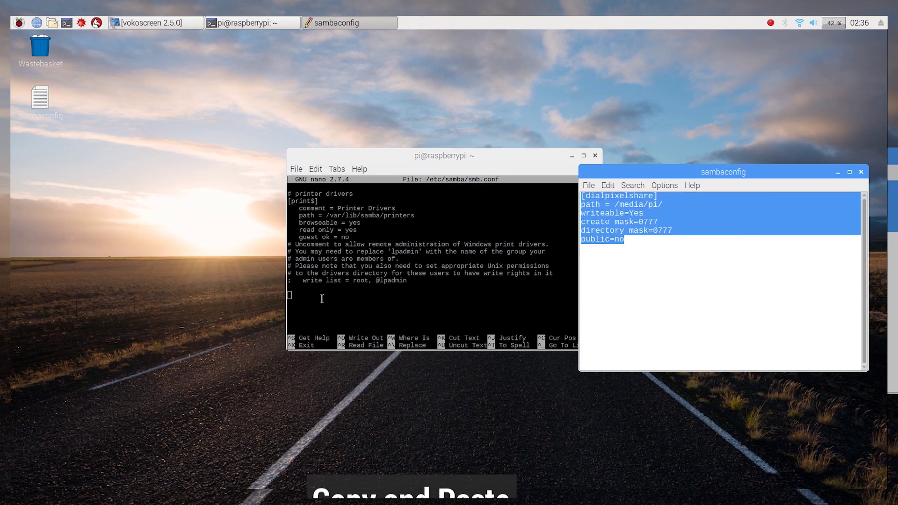
{"action": "right_click", "coordinate": [305, 298]}
{"action": "left_click", "coordinate": [333, 349]}
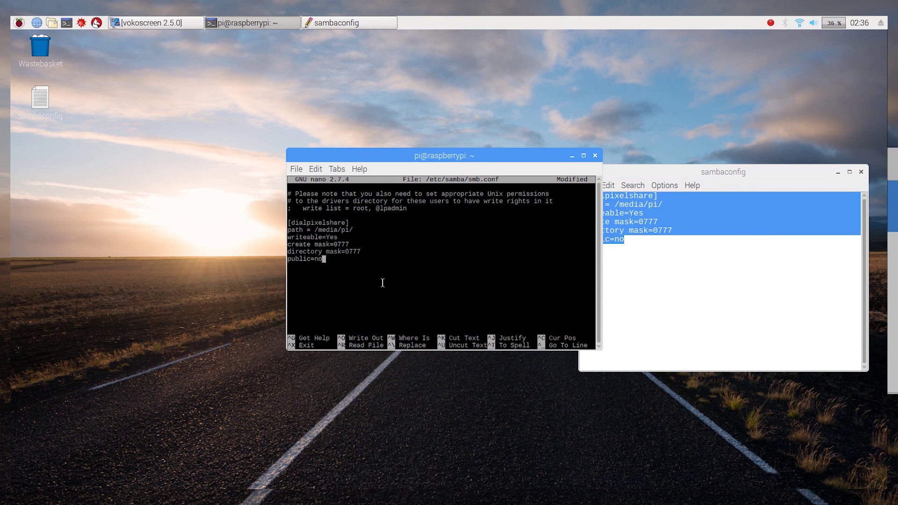
{"action": "key", "text": "ctrl+x"}
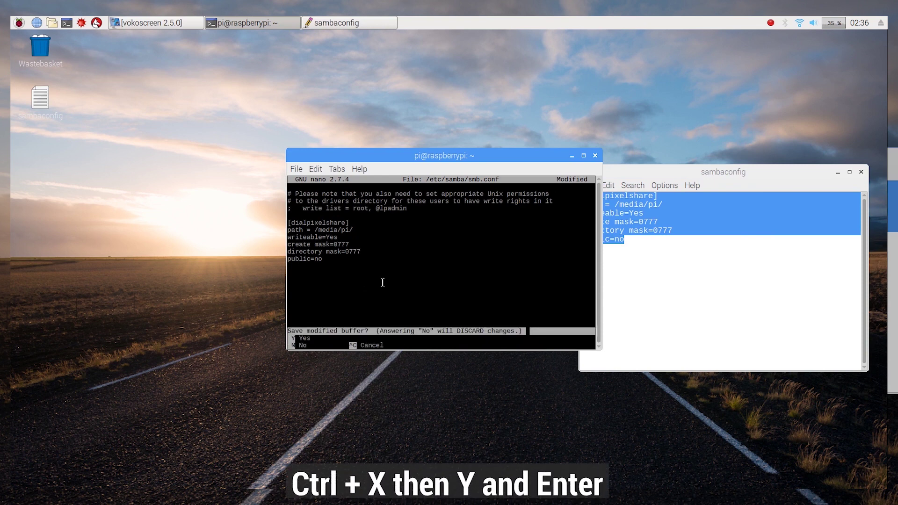
{"action": "key", "text": "y"}
{"action": "key", "text": "Return"}
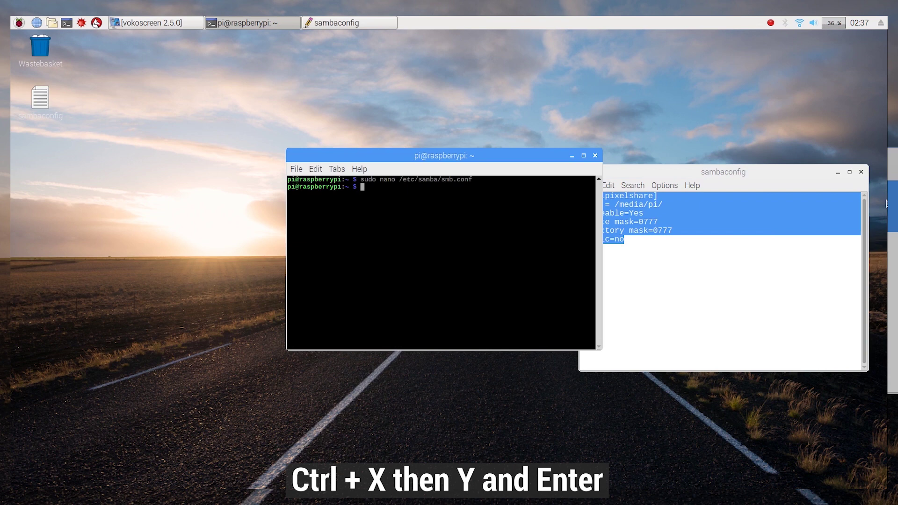
{"action": "left_click", "coordinate": [860, 172]}
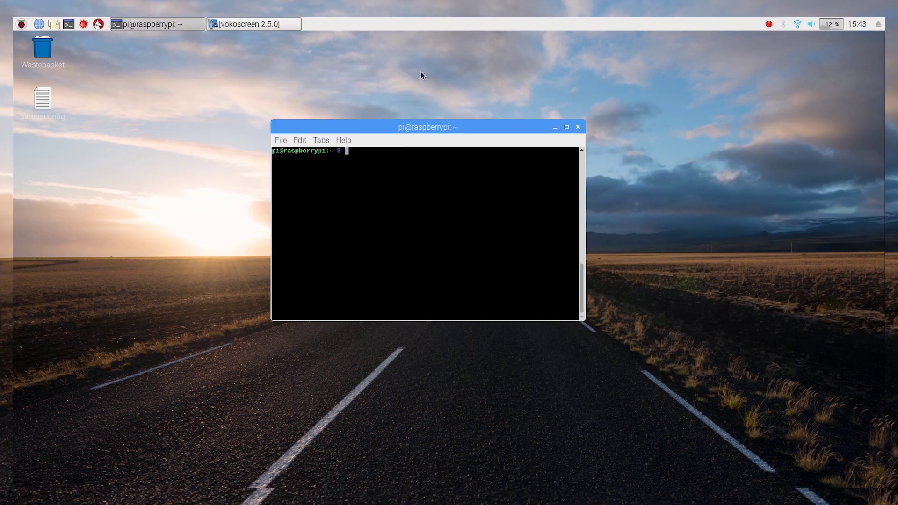
Step: Add pi as a Samba user with an SMB password, then restart the smbd service
{"action": "type", "text": "sudo smbpasswd -a pi"}
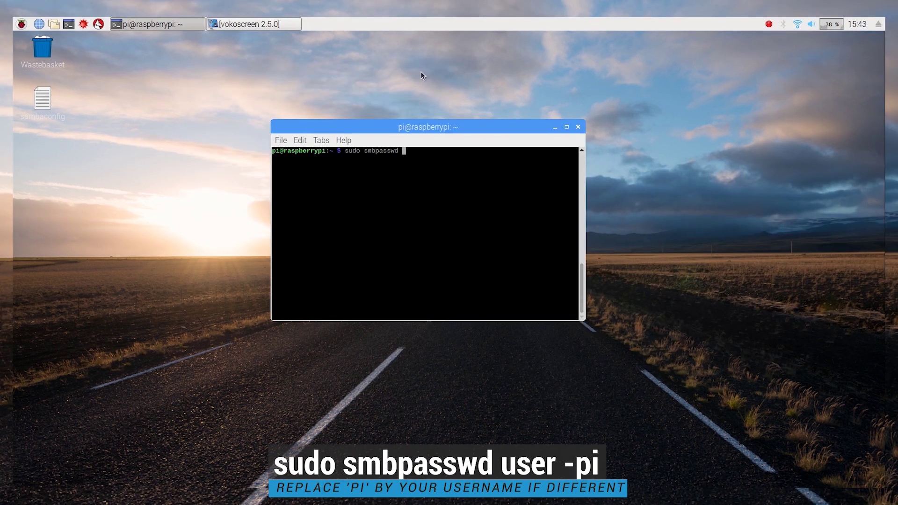
{"action": "key", "text": "Return"}
{"action": "key", "text": "Return"}
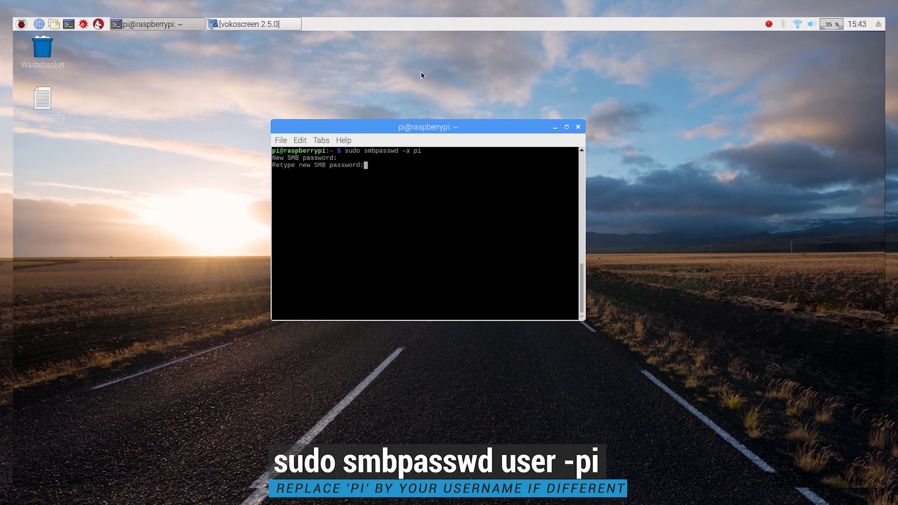
{"action": "key", "text": "Return"}
{"action": "type", "text": "sudo systemctl"}
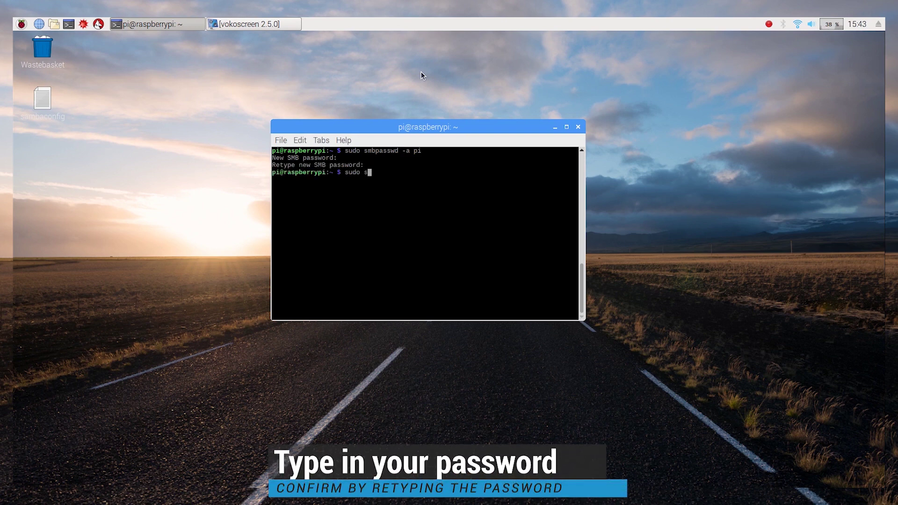
{"action": "type", "text": " restart smbd"}
{"action": "key", "text": "Return"}
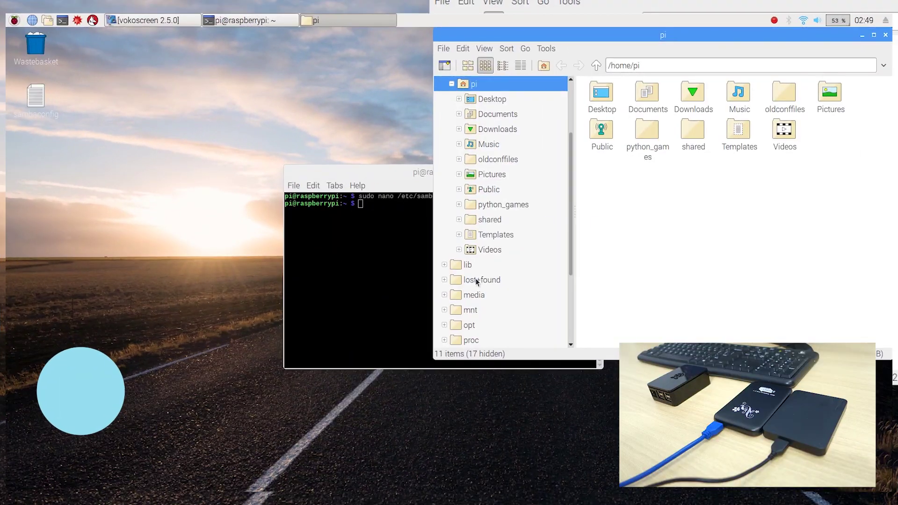
Step: Open /media/pi, dismiss both Removable medium prompts, and select the TOSHIBA EXT and WD EXTERN folders
{"action": "left_click", "coordinate": [474, 295]}
{"action": "double_click", "coordinate": [601, 96]}
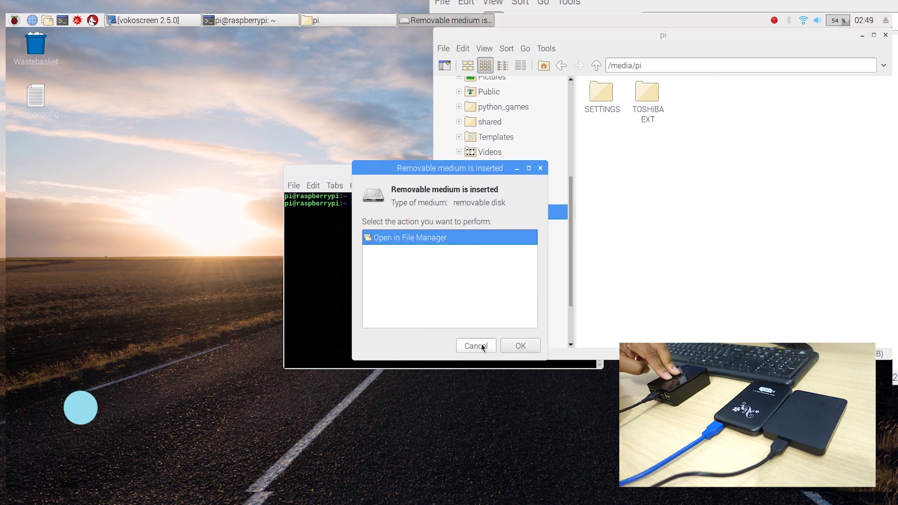
{"action": "left_click", "coordinate": [477, 345]}
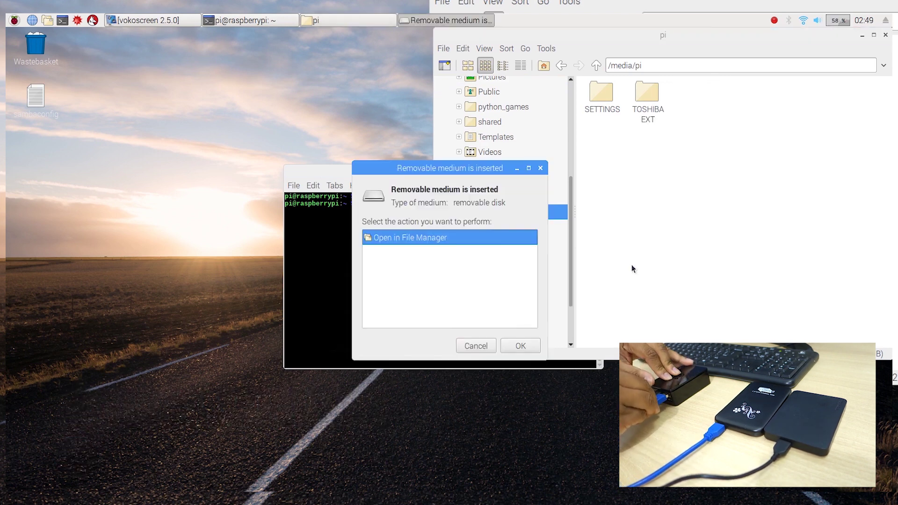
{"action": "key", "text": "Escape"}
{"action": "left_click_drag", "start_coordinate": [662, 131], "coordinate": [697, 105]}
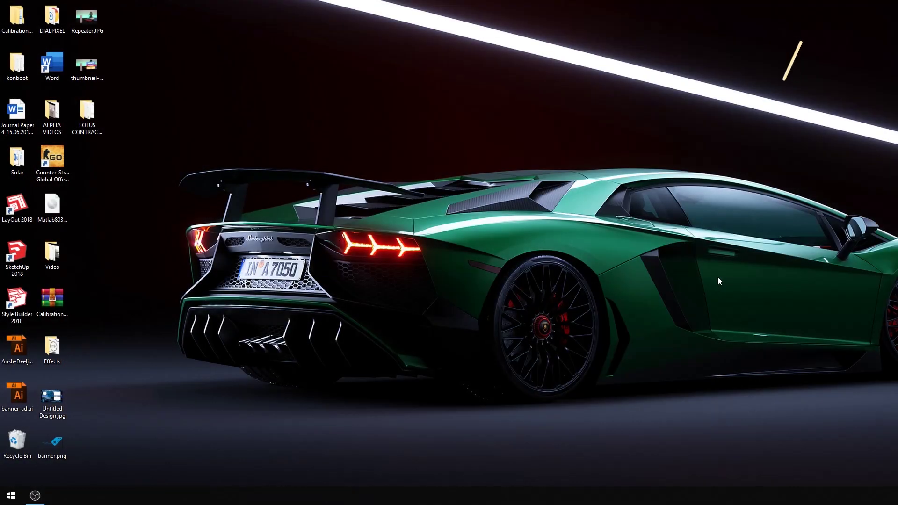
Step: From This PC, map \\raspberrypi\dialpixelshare as network drive Z:
{"action": "key", "text": "super"}
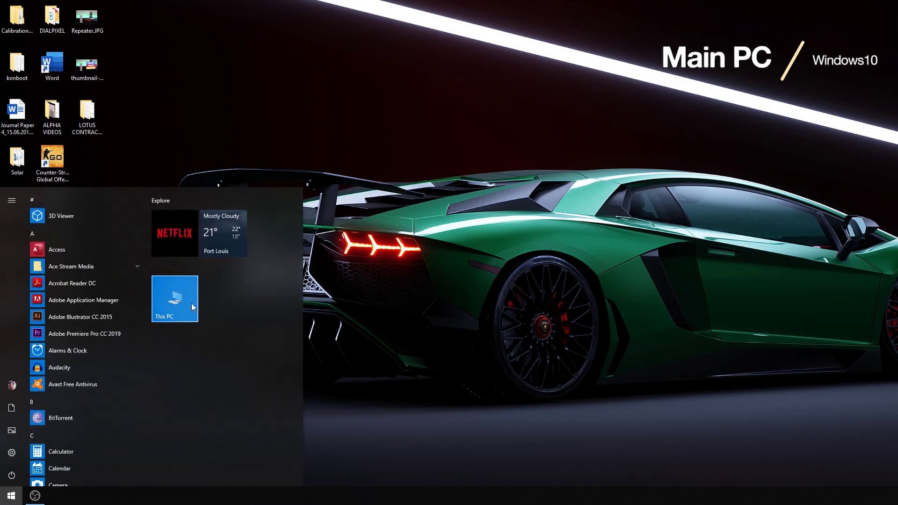
{"action": "left_click", "coordinate": [192, 303]}
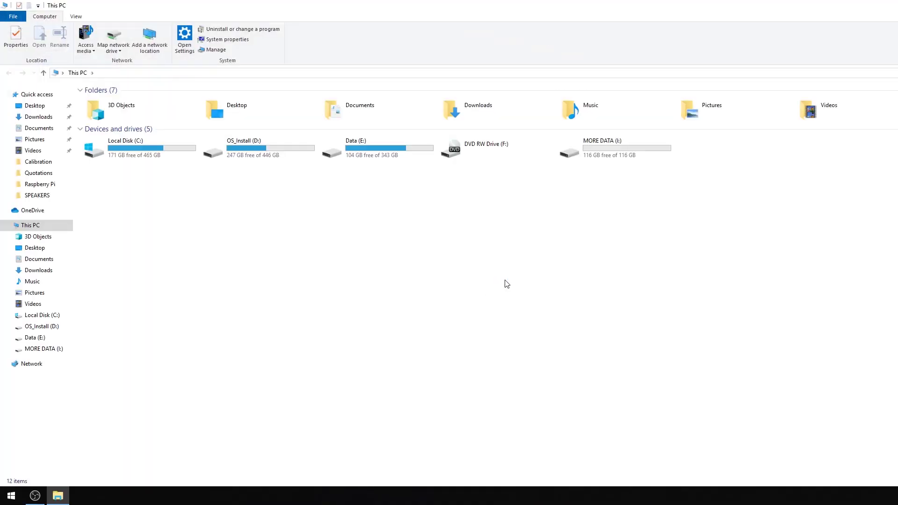
{"action": "left_click", "coordinate": [118, 37]}
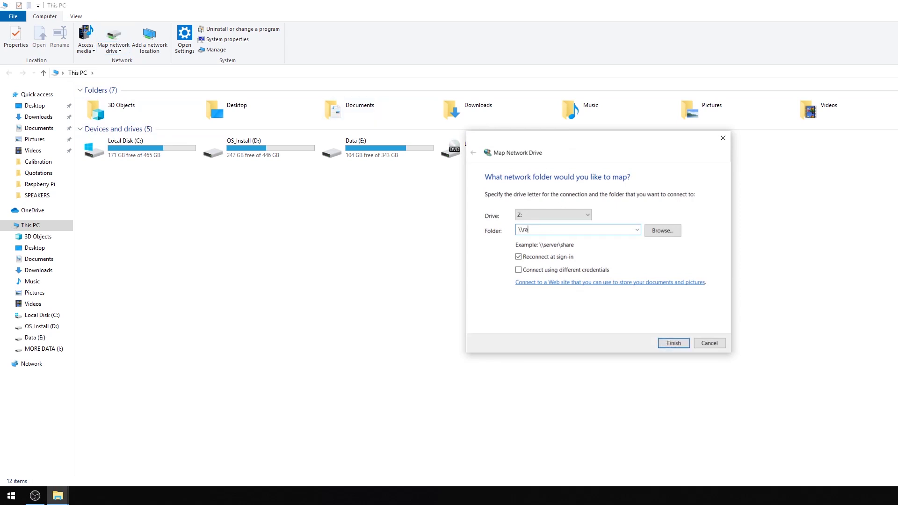
{"action": "type", "text": "\\raspberrypi\\dialp"}
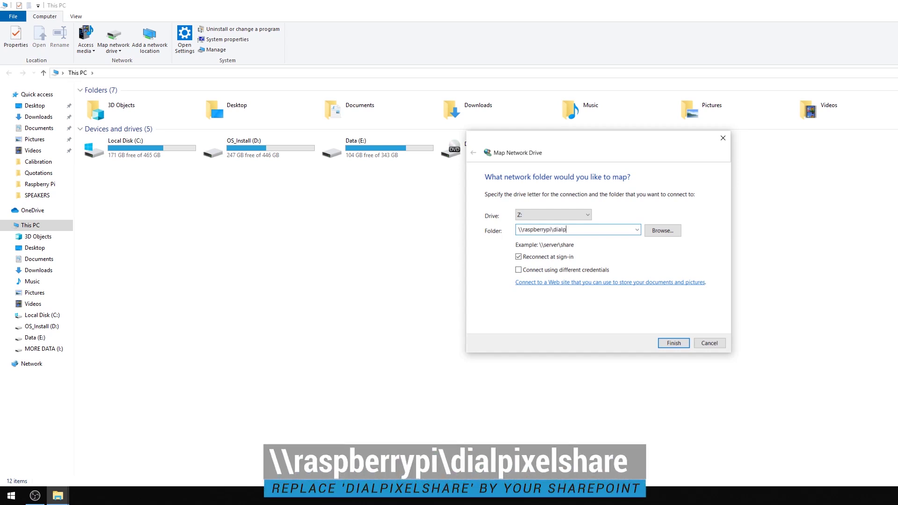
{"action": "type", "text": "ixelshare"}
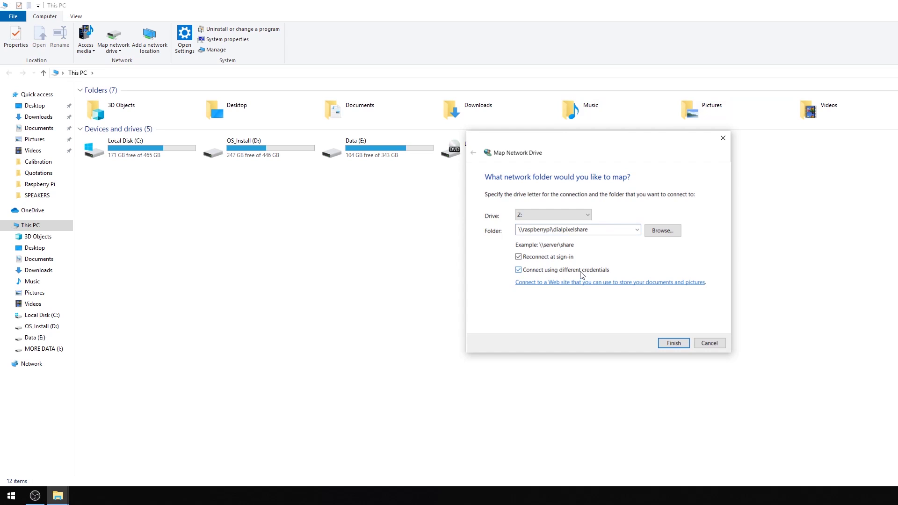
{"action": "left_click", "coordinate": [658, 343]}
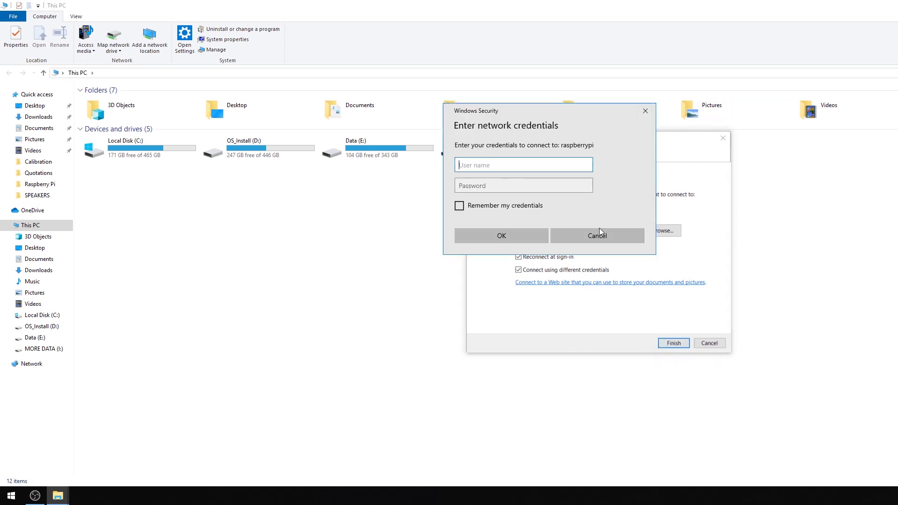
Step: Sign in to the share with user name pi and the Samba password
{"action": "type", "text": "pi"}
{"action": "left_click", "coordinate": [555, 187]}
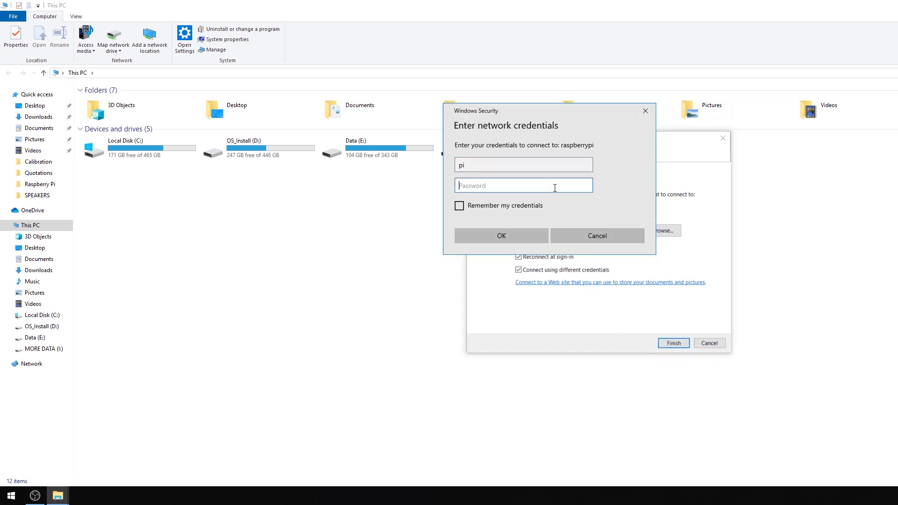
{"action": "type", "text": "•••"}
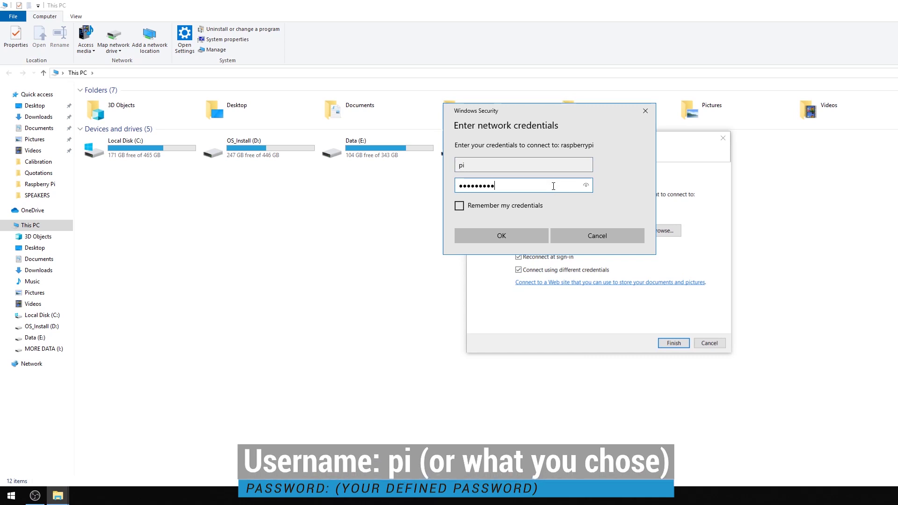
{"action": "left_click", "coordinate": [525, 235]}
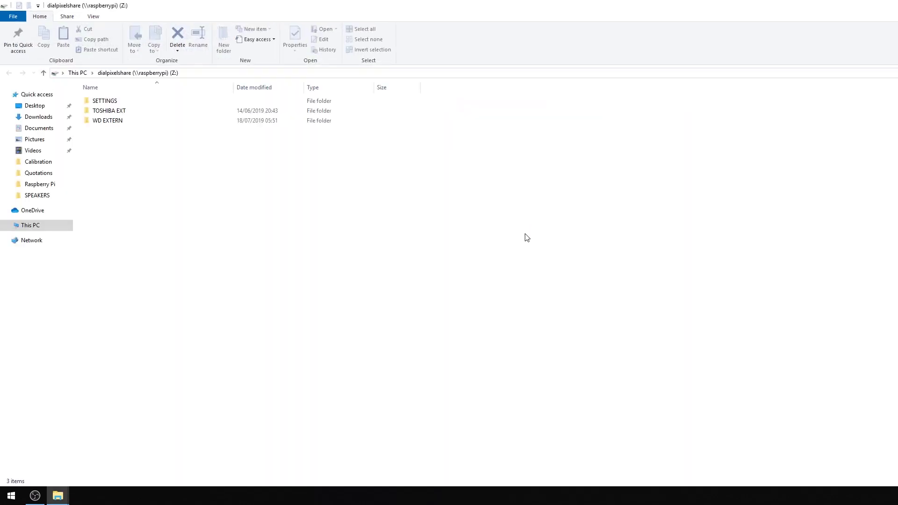
{"action": "left_click", "coordinate": [126, 115]}
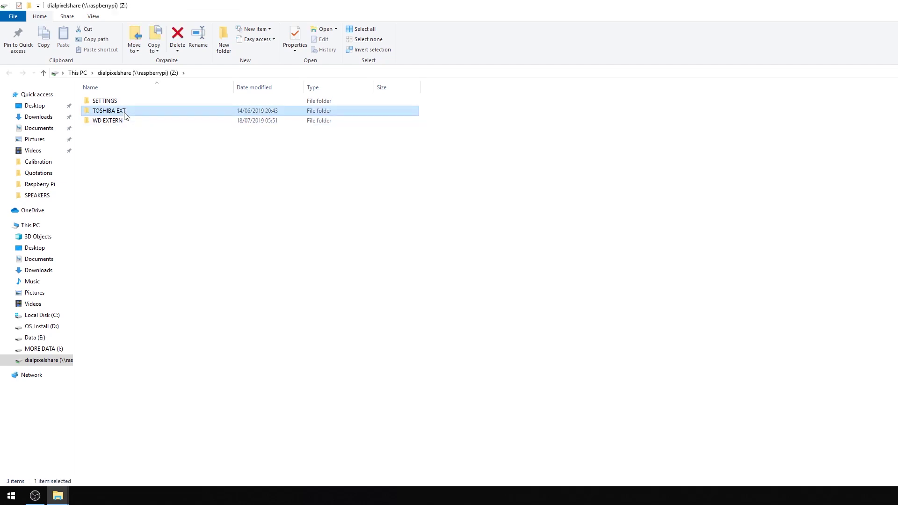
{"action": "double_click", "coordinate": [125, 114]}
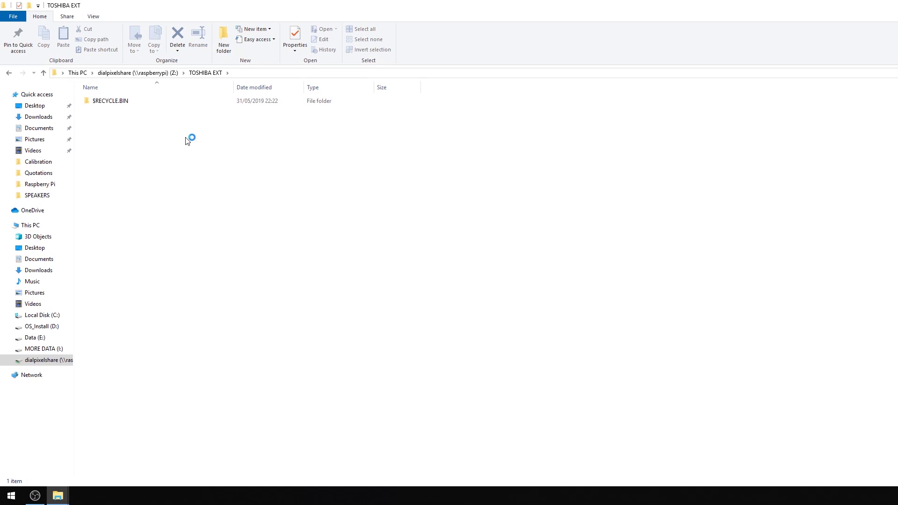
{"action": "left_click_drag", "start_coordinate": [267, 287], "coordinate": [142, 75]}
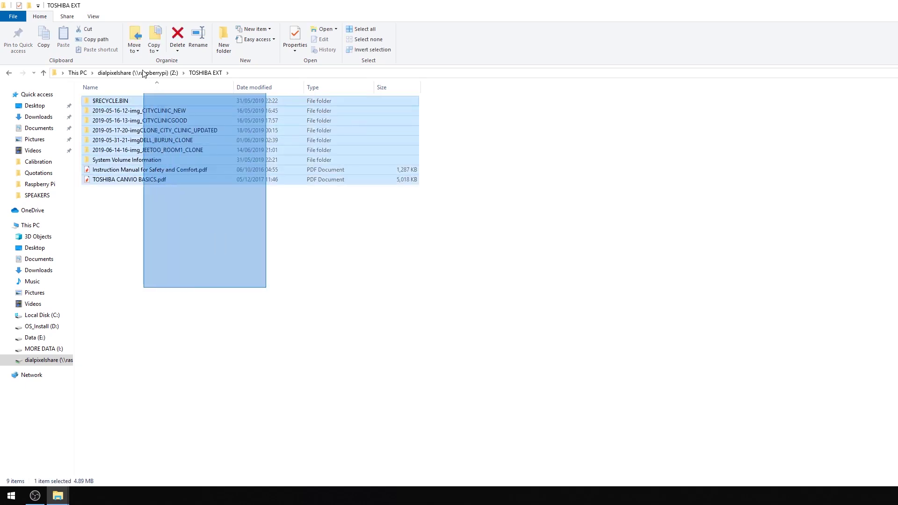
{"action": "left_click", "coordinate": [230, 280]}
{"action": "left_click", "coordinate": [9, 73]}
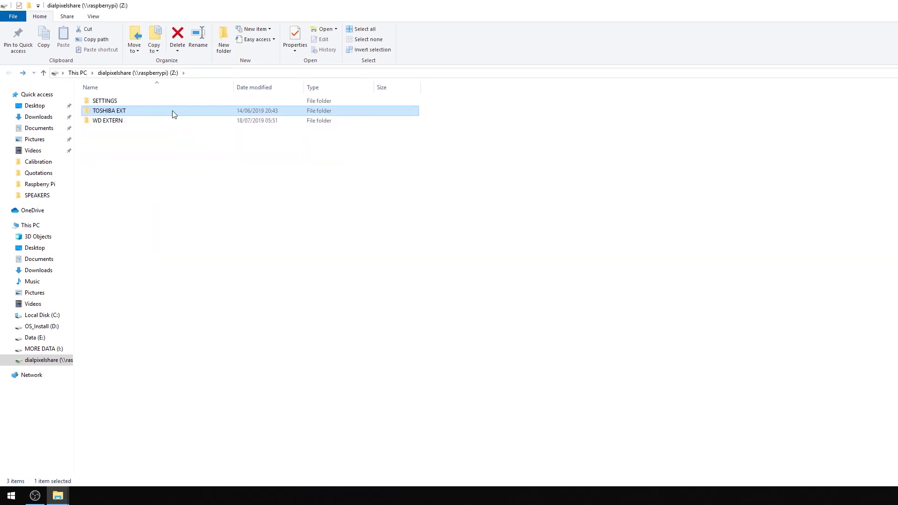